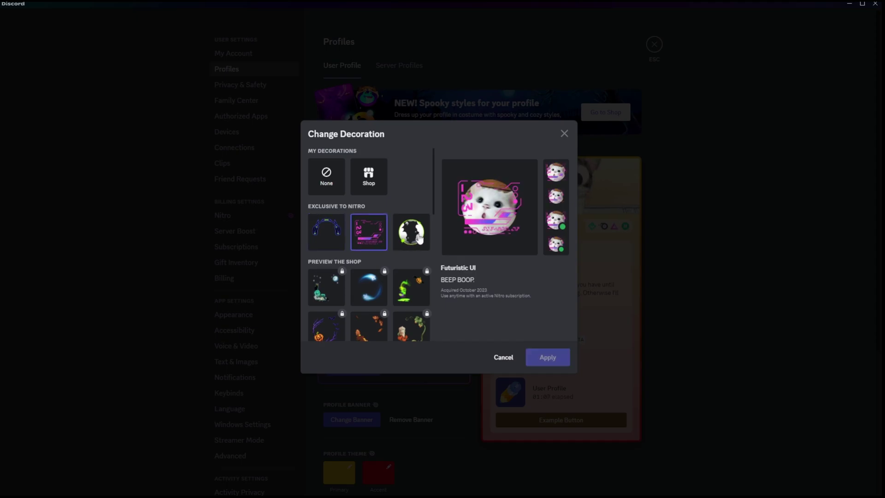
# Step: Preview the Smoke decoration, then the Futuristic UI decoration, on the avatar
pyautogui.click(419, 235)
pyautogui.click(370, 237)
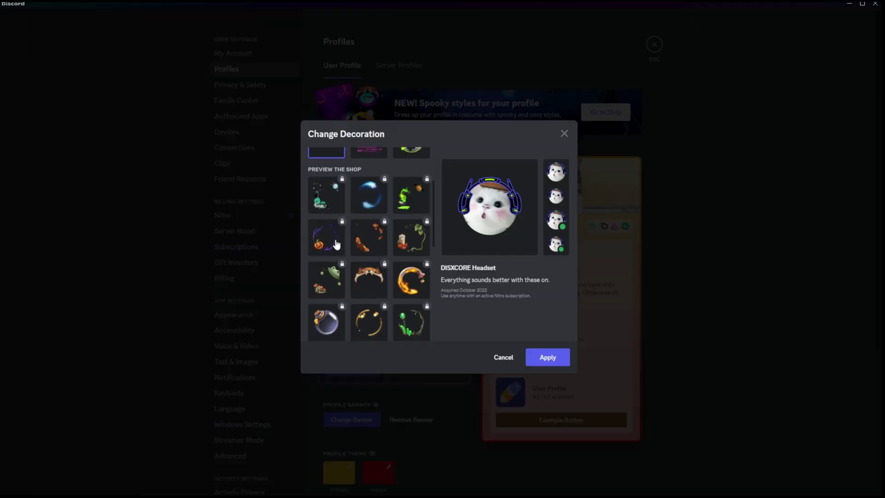
pyautogui.scroll(-5, 336, 243)
pyautogui.scroll(-5, 336, 244)
pyautogui.scroll(-3, 336, 243)
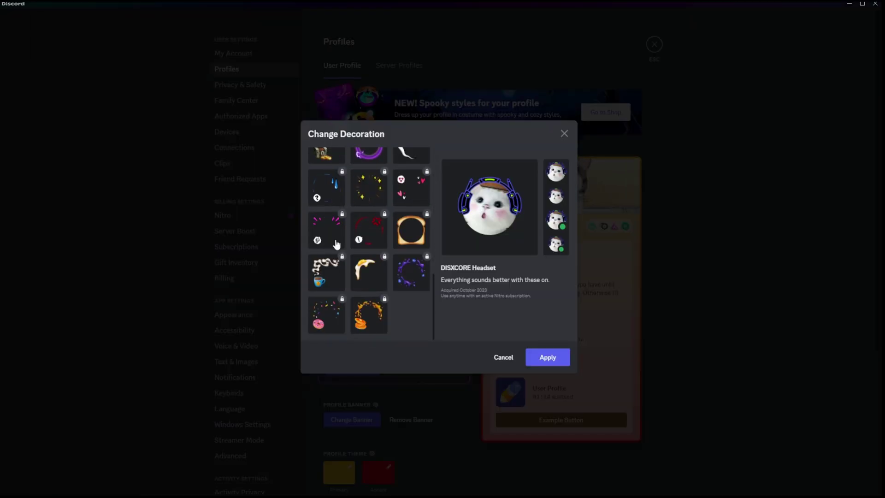
pyautogui.scroll(5, 337, 244)
pyautogui.scroll(5, 336, 243)
pyautogui.scroll(5, 336, 244)
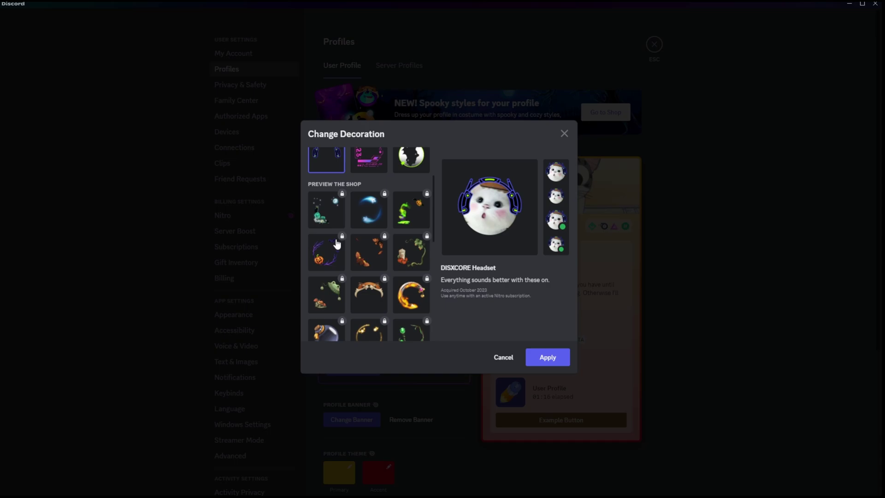
pyautogui.scroll(5, 337, 243)
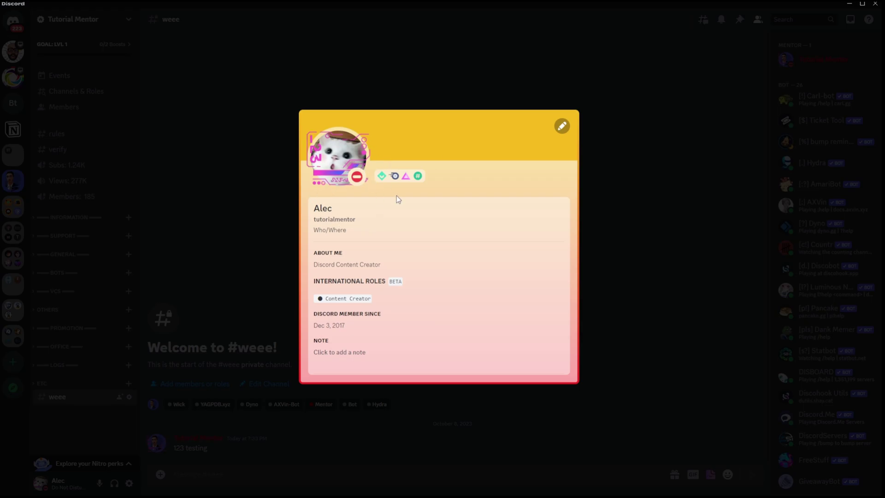
# Step: Dismiss the profile card to return to the #weee channel
pyautogui.click(266, 210)
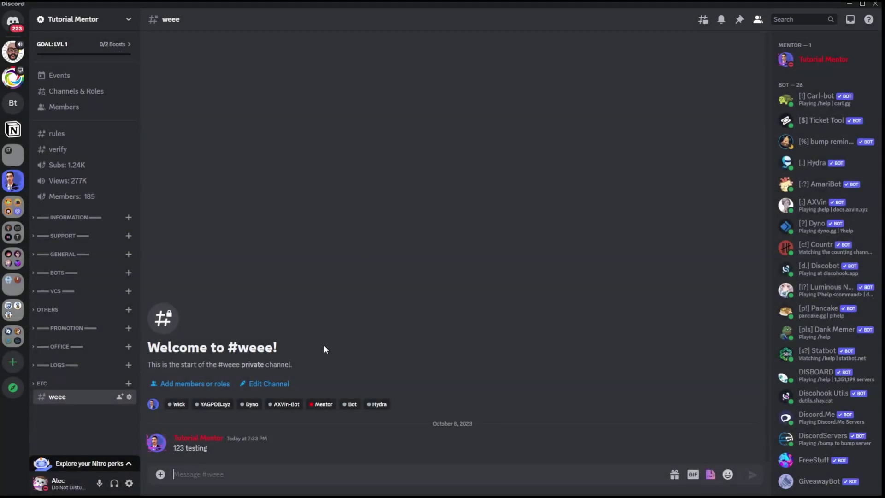
# Step: Open the sender's profile card from the '123 testing' message avatar
pyautogui.click(156, 443)
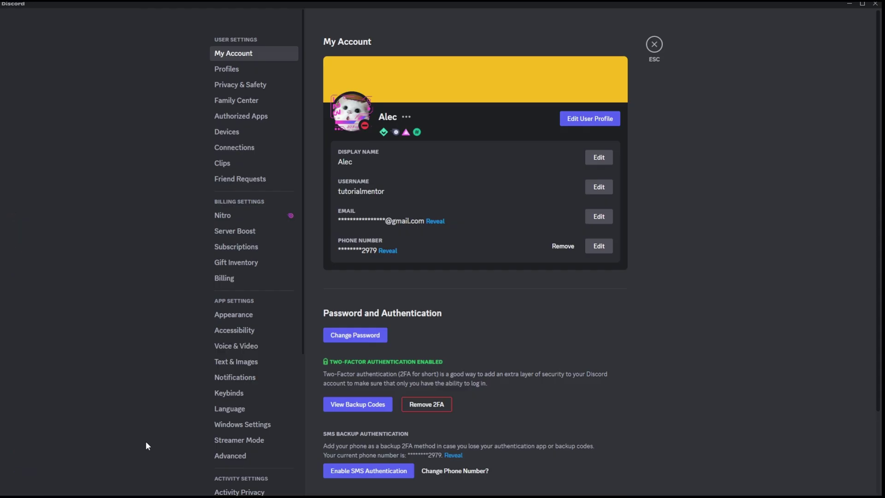
# Step: Open the Discord Shop from the Profiles settings avatar decorations banner
pyautogui.click(229, 68)
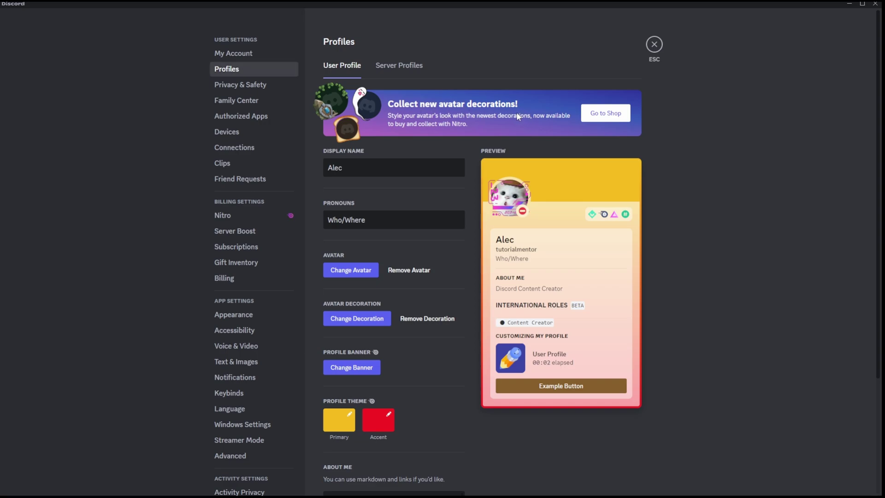
pyautogui.click(599, 117)
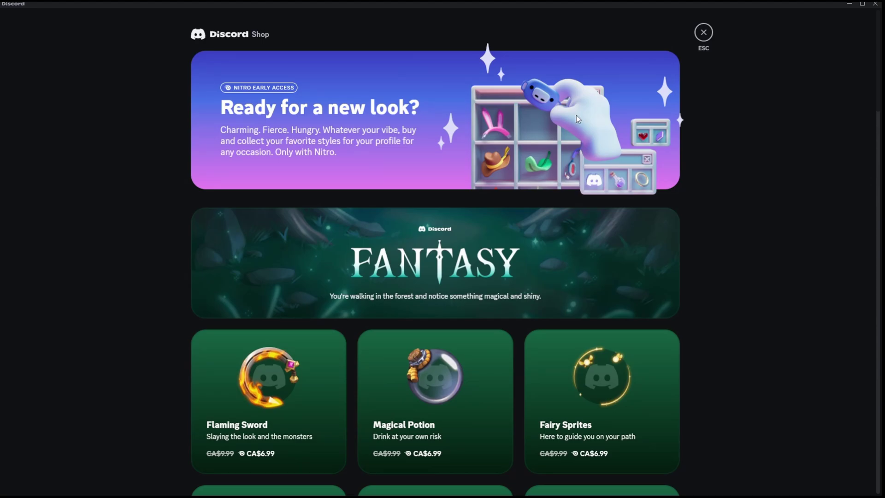
# Step: Exit the full-screen Shop to view it under the Shop tab
pyautogui.press('Escape')
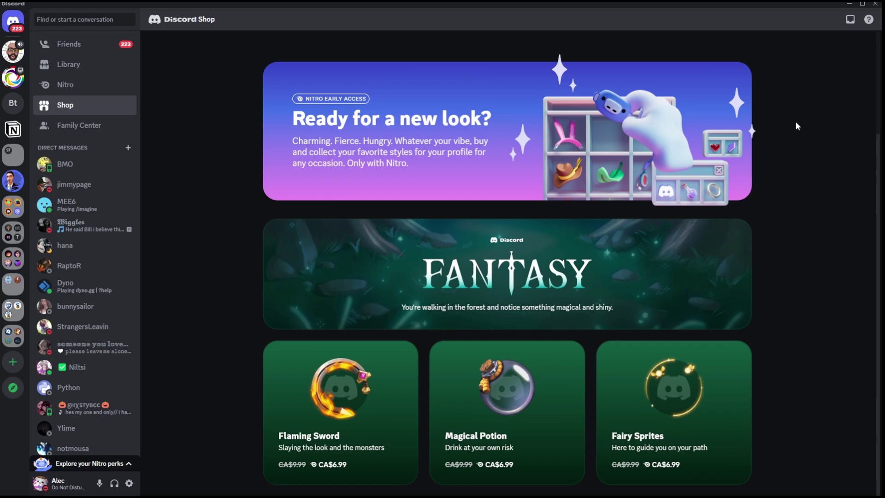
pyautogui.scroll(-3, 795, 121)
pyautogui.scroll(-2, 795, 121)
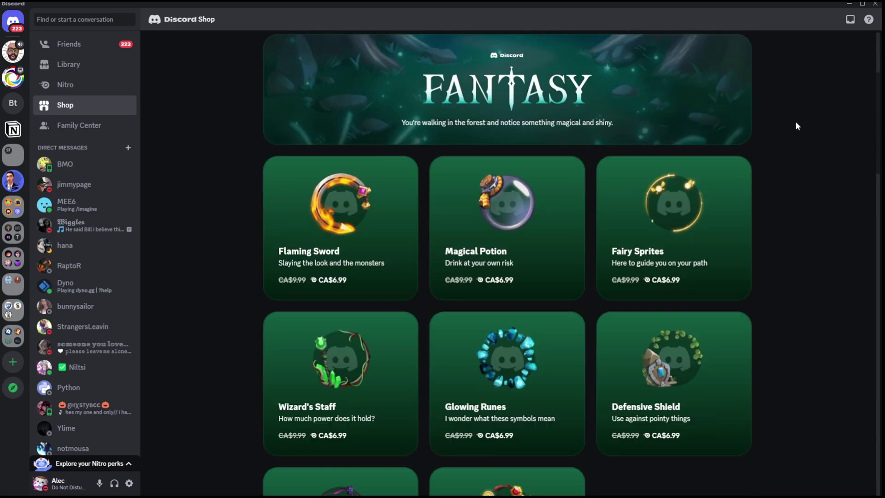
pyautogui.scroll(-3, 795, 120)
pyautogui.scroll(-3, 796, 121)
pyautogui.scroll(-3, 795, 121)
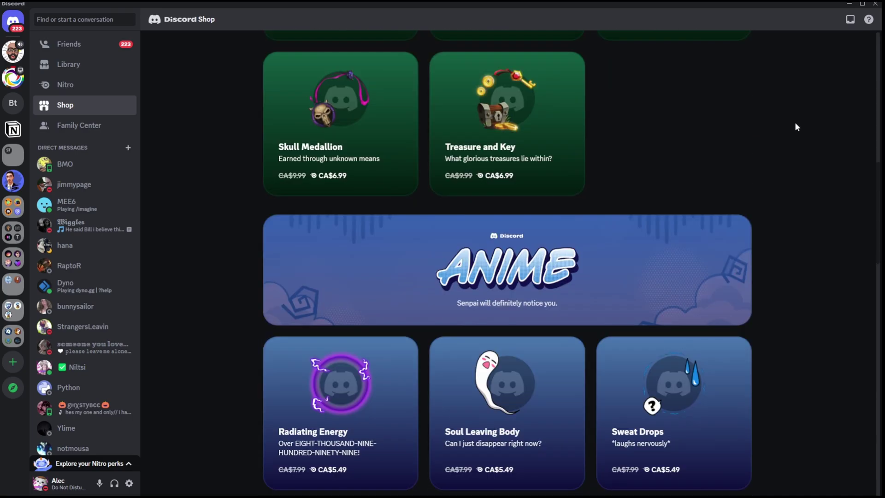
pyautogui.scroll(-2, 795, 121)
pyautogui.scroll(-3, 795, 122)
pyautogui.scroll(-2, 795, 123)
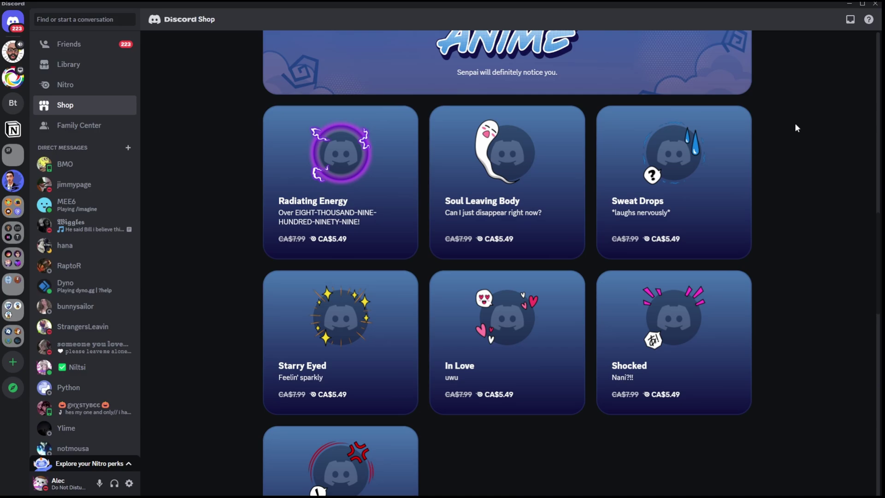
pyautogui.scroll(-1, 794, 122)
pyautogui.scroll(5, 796, 122)
pyautogui.scroll(3, 796, 122)
pyautogui.scroll(3, 796, 124)
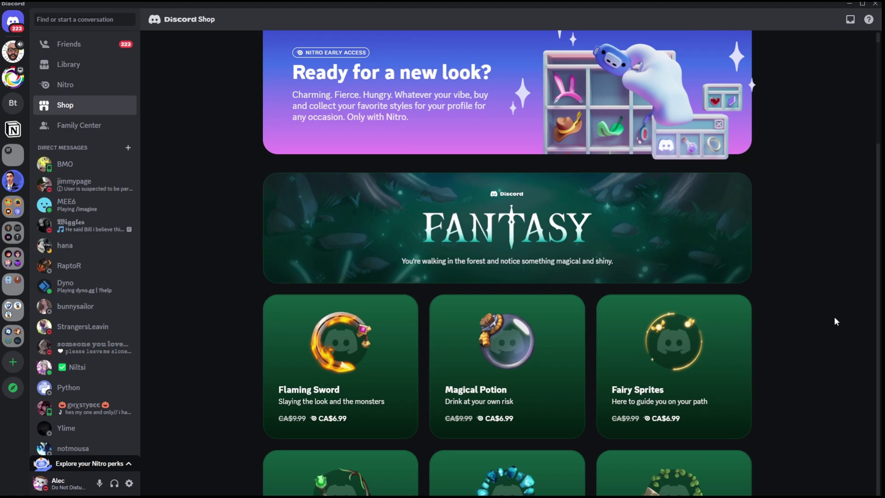
pyautogui.scroll(-1, 822, 316)
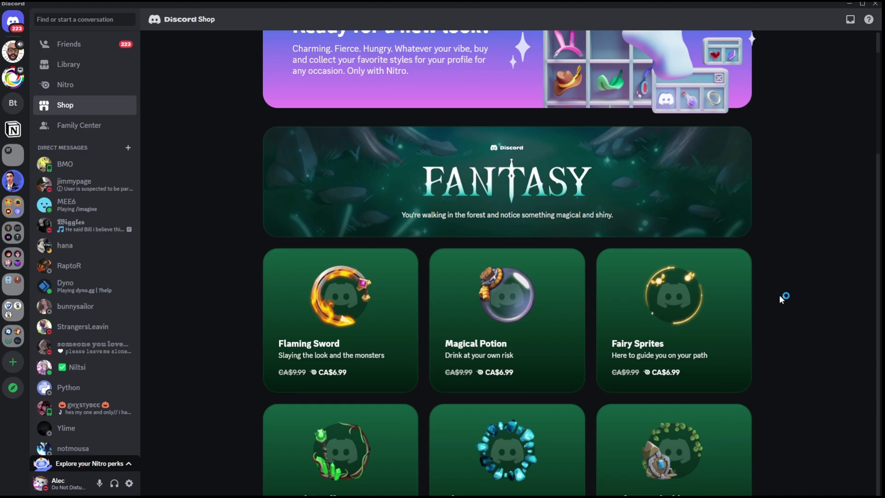
pyautogui.scroll(1, 780, 296)
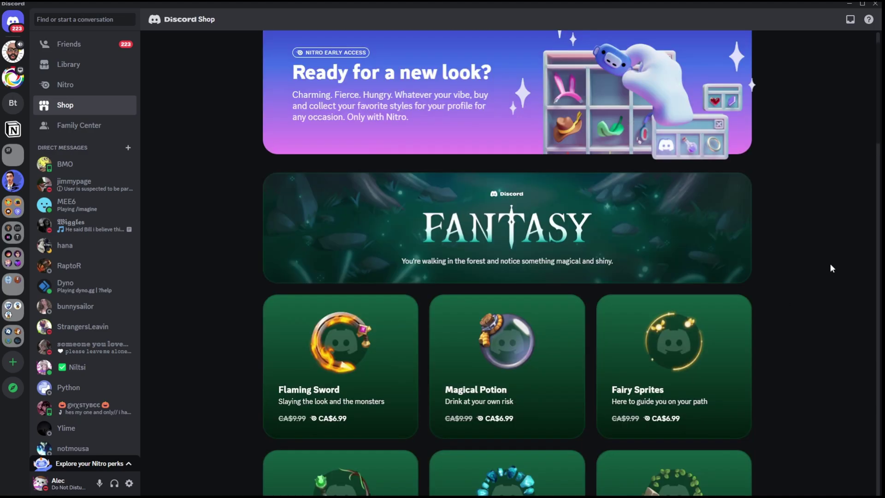
pyautogui.scroll(-5, 830, 262)
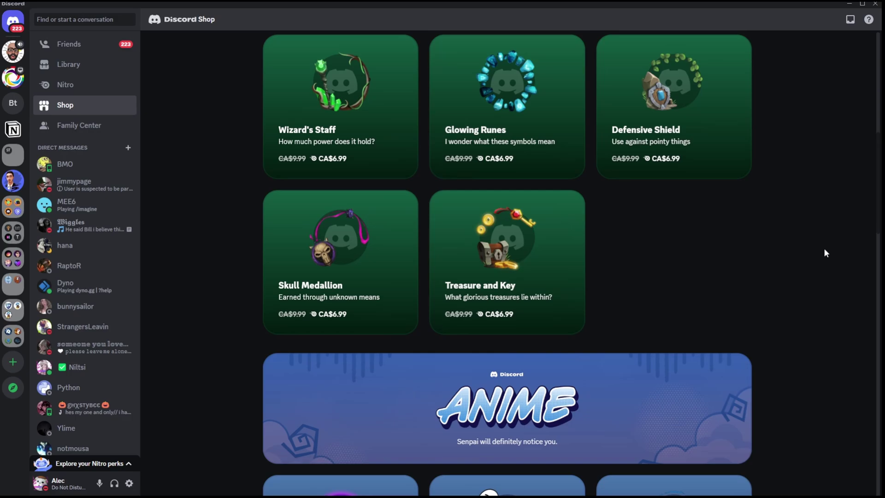
pyautogui.scroll(-4, 824, 248)
pyautogui.scroll(-3, 826, 240)
pyautogui.scroll(-5, 828, 245)
pyautogui.scroll(-5, 827, 255)
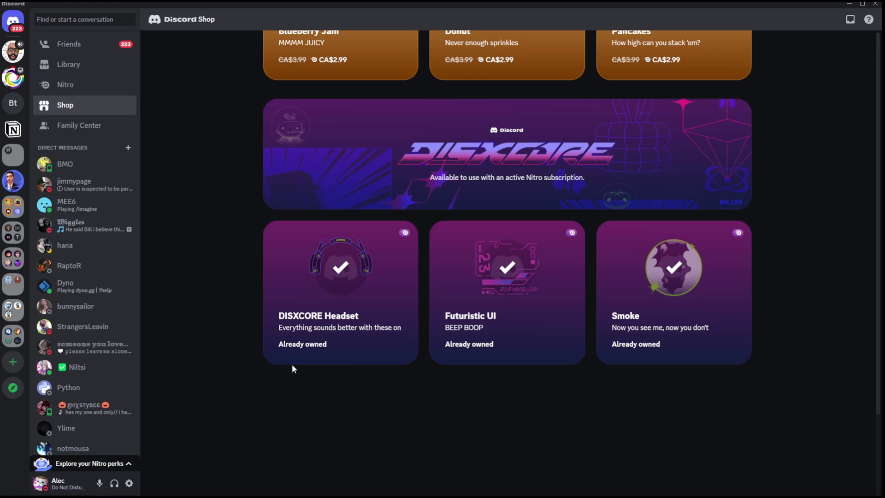
pyautogui.scroll(2, 400, 316)
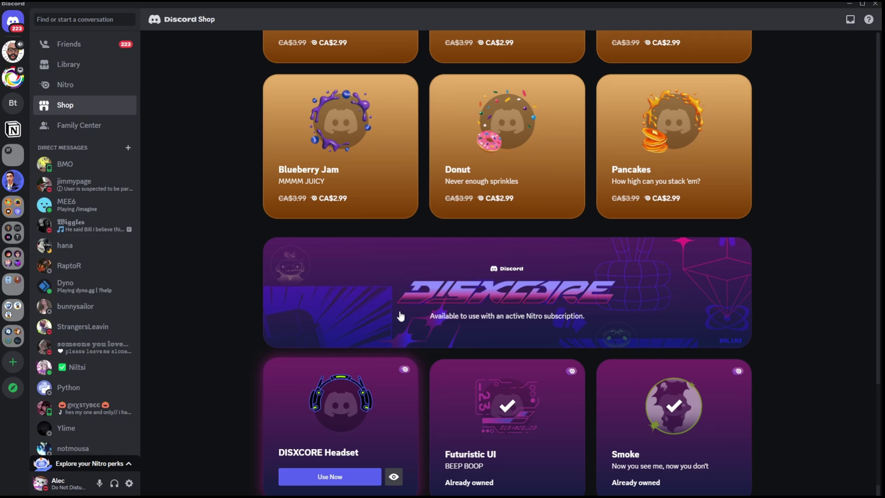
pyautogui.scroll(3, 400, 316)
pyautogui.scroll(4, 398, 312)
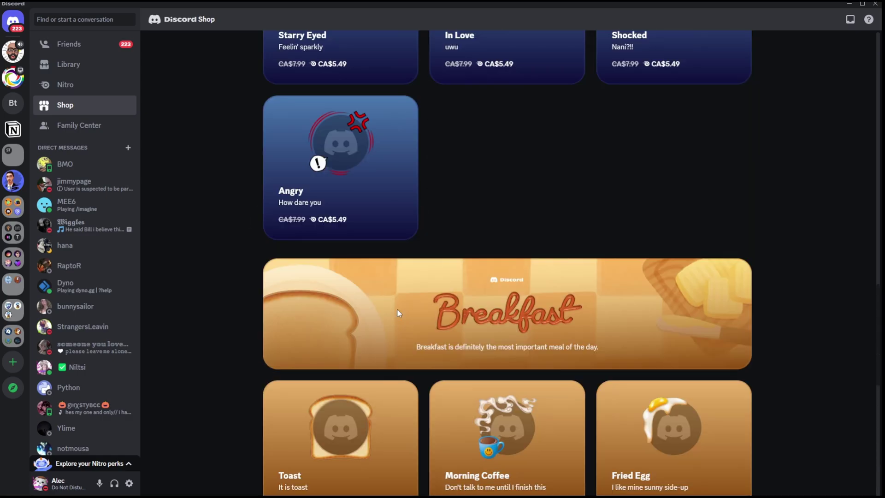
pyautogui.scroll(3, 398, 313)
pyautogui.scroll(2, 397, 313)
pyautogui.scroll(2, 388, 308)
pyautogui.scroll(2, 385, 306)
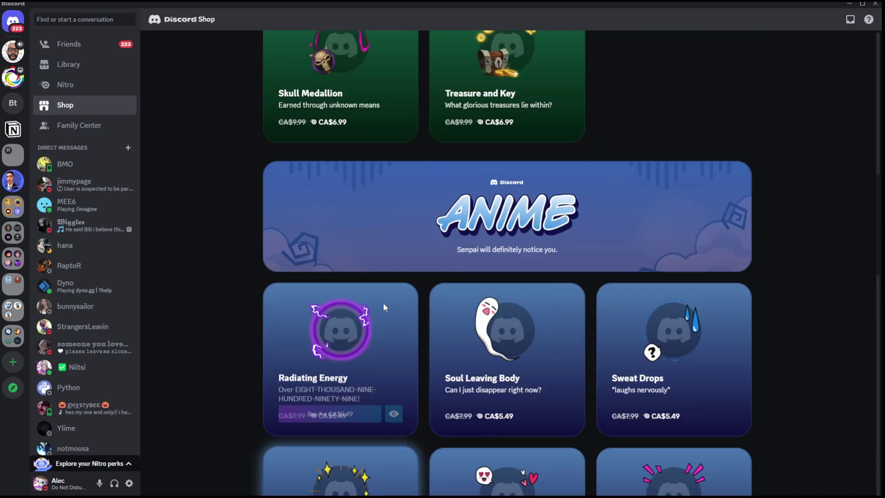
pyautogui.scroll(3, 382, 302)
pyautogui.scroll(2, 374, 303)
pyautogui.scroll(3, 375, 303)
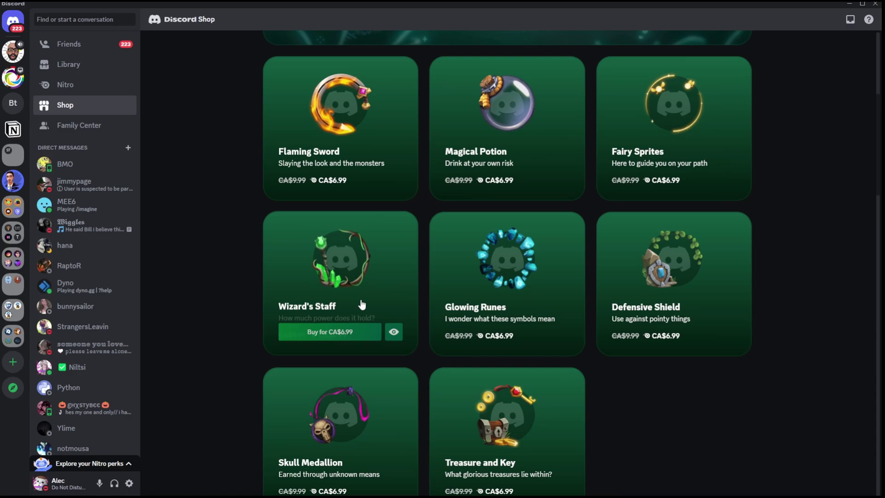
pyautogui.scroll(5, 360, 301)
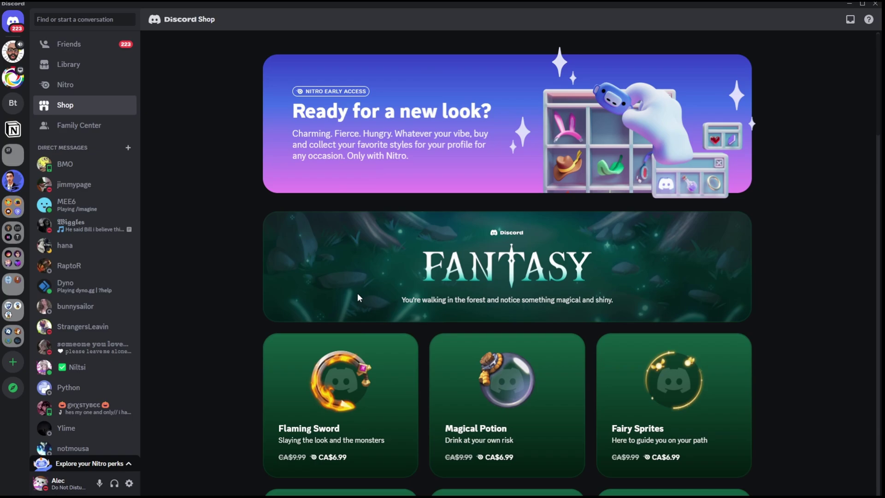
pyautogui.scroll(1, 358, 293)
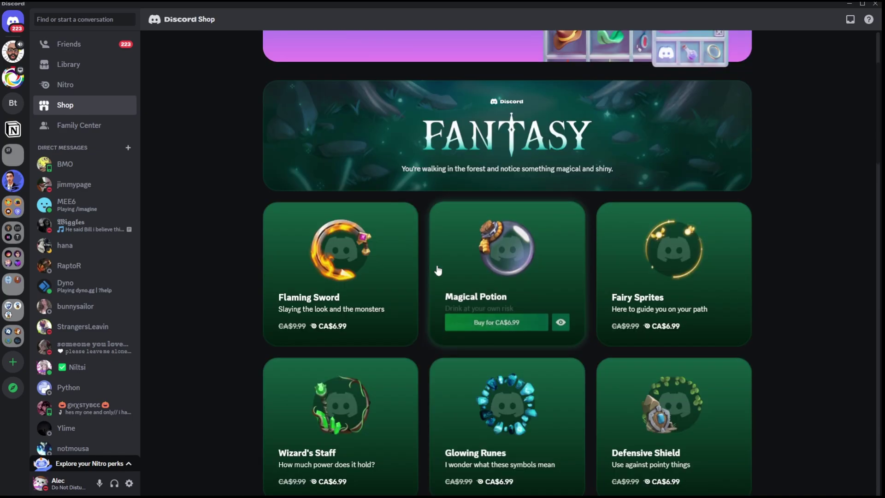
pyautogui.scroll(-4, 799, 318)
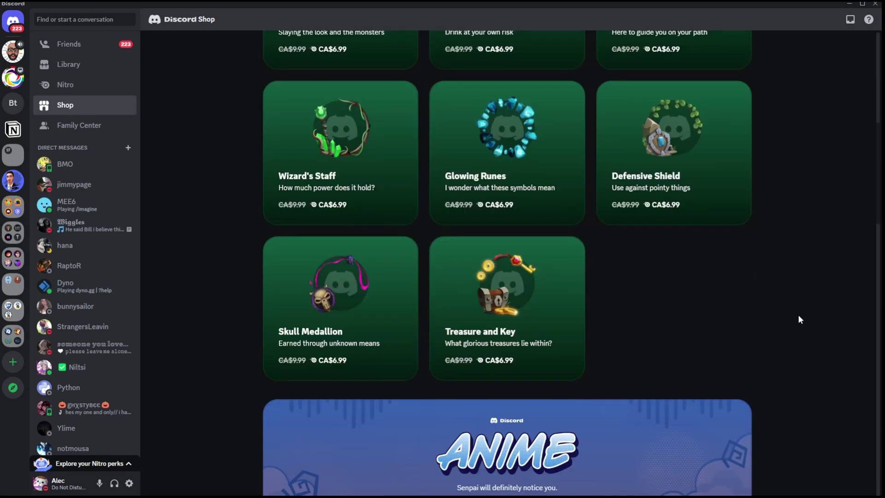